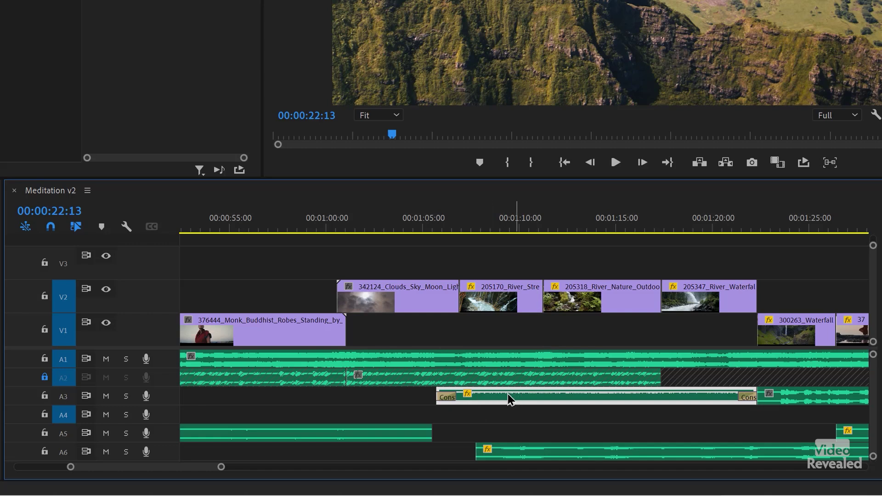
- Try to move the audio clip with transitions from A3 onto A1, and from there down to A4
{"action": "left_click_drag", "start_coordinate": [501, 403], "coordinate": [499, 366]}
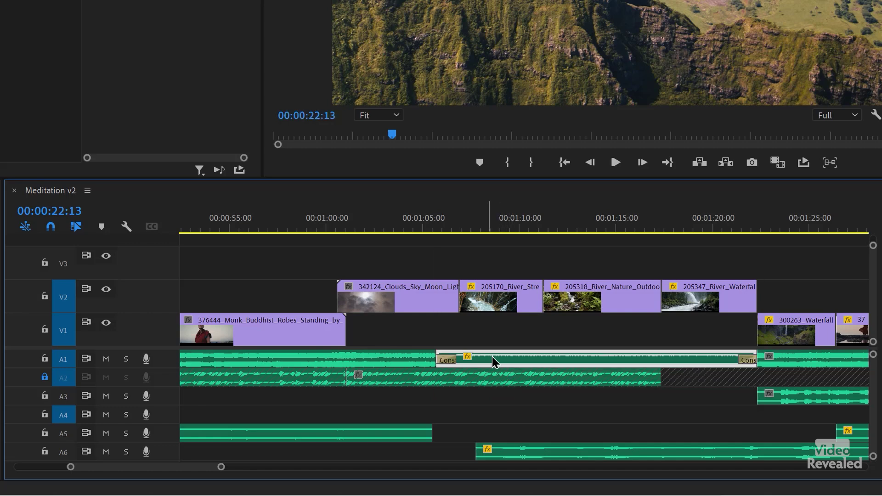
{"action": "left_click_drag", "start_coordinate": [483, 365], "coordinate": [482, 412]}
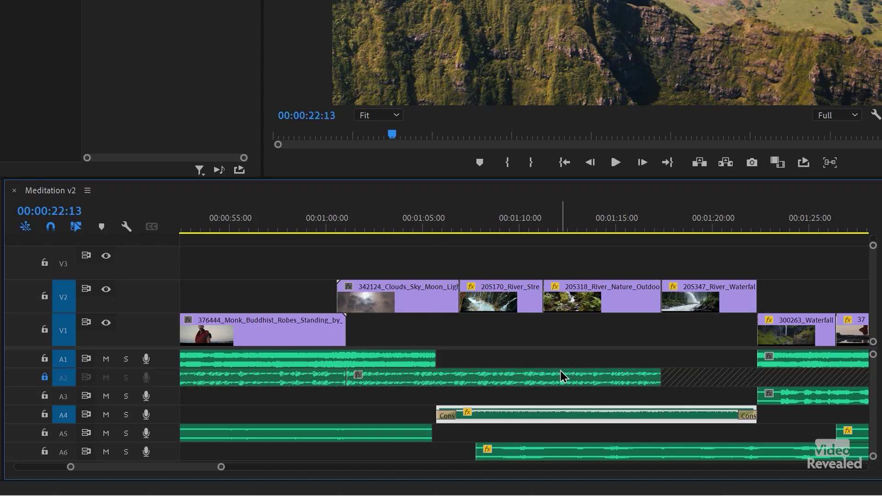
- Undo the moves that overwrote the A1 audio, leaving the clip on A4, and unlock track A2
{"action": "key", "text": "ctrl+z"}
{"action": "key", "text": "ctrl+z"}
{"action": "key", "text": "ctrl+shift+z"}
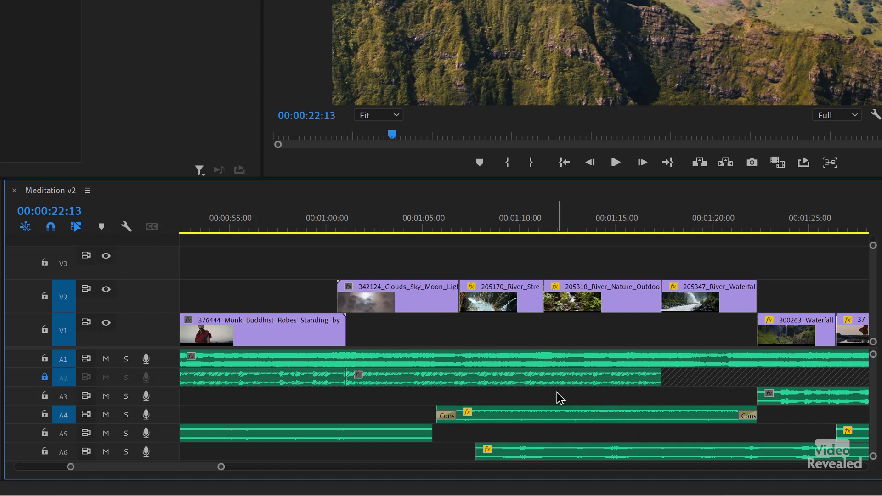
{"action": "left_click", "coordinate": [45, 378]}
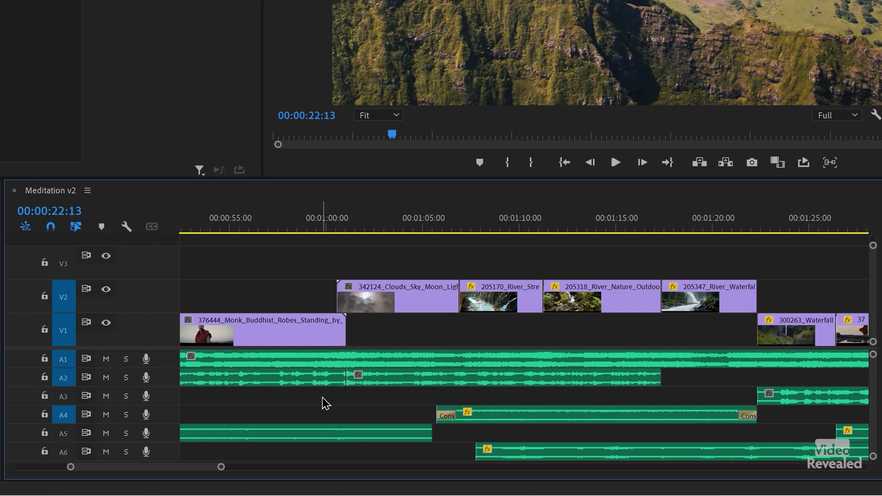
- Nudge the 300263_Waterfall clip from V1 straight up to V2, keeping its timing
{"action": "scroll", "coordinate": [370, 390], "scroll_direction": "down", "scroll_amount": 1}
{"action": "scroll", "coordinate": [374, 392], "scroll_direction": "down", "scroll_amount": 3}
{"action": "left_click", "coordinate": [519, 335]}
{"action": "left_click_drag", "start_coordinate": [474, 230], "coordinate": [489, 228]}
{"action": "left_click", "coordinate": [436, 227]}
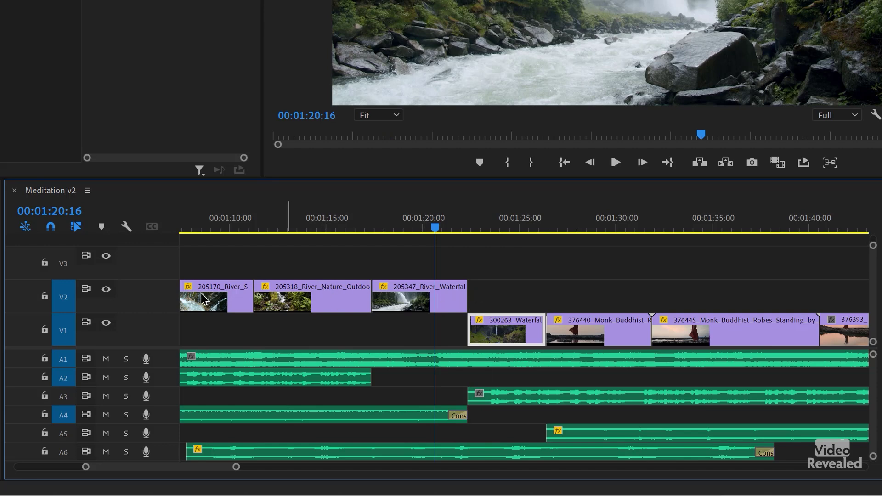
{"action": "left_click", "coordinate": [499, 220]}
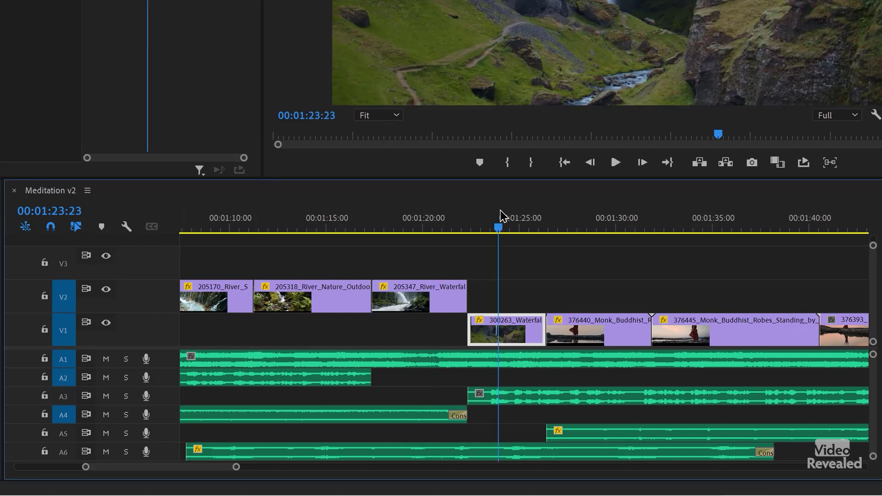
{"action": "key", "text": "Left"}
{"action": "key", "text": "alt+Up"}
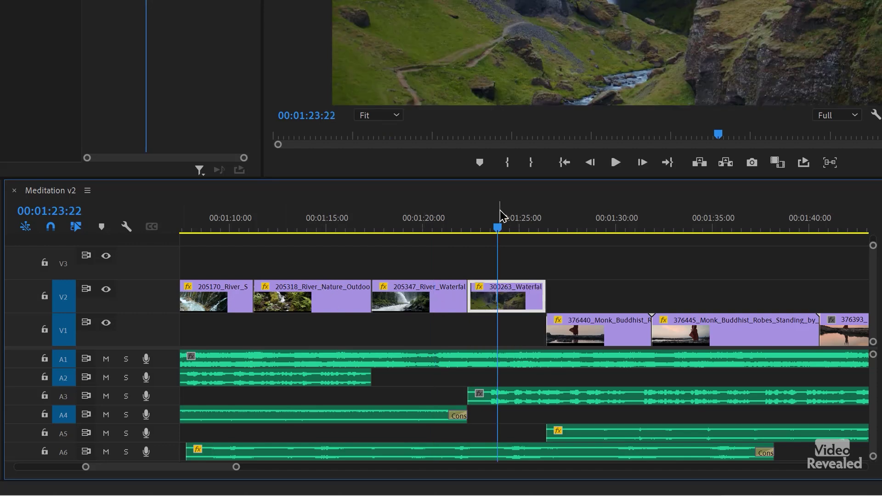
{"action": "left_click", "coordinate": [601, 275]}
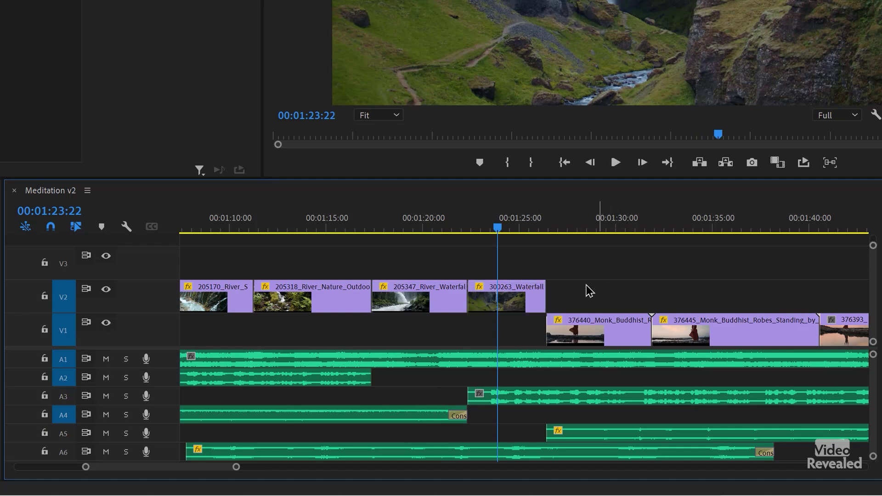
- Fit the whole sequence in the timeline and increase the height of the audio tracks
{"action": "key", "text": "backslash"}
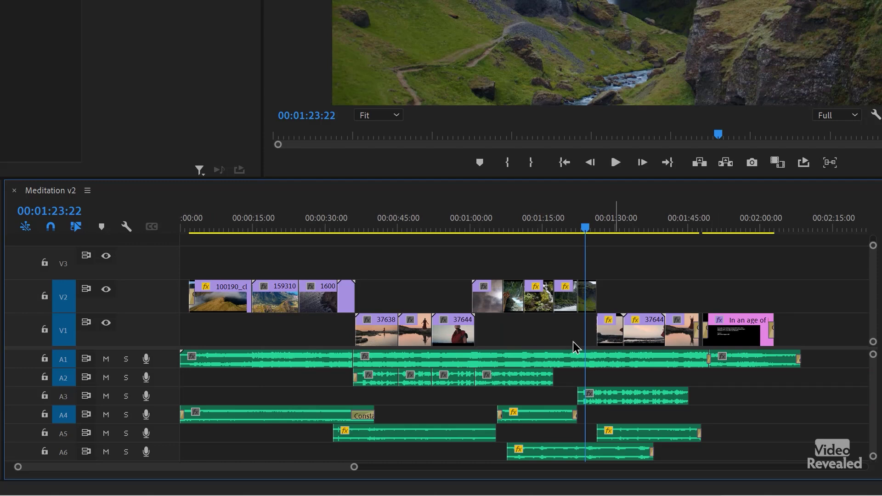
{"action": "left_click", "coordinate": [458, 330]}
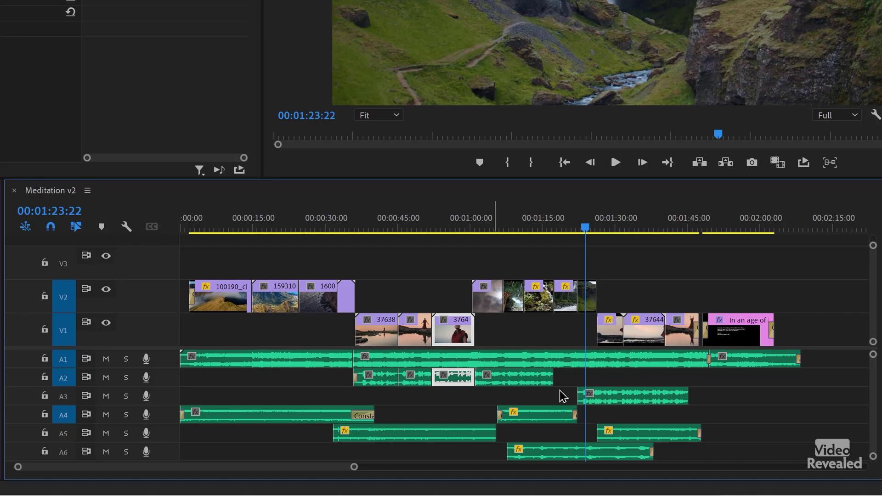
{"action": "left_click", "coordinate": [616, 399]}
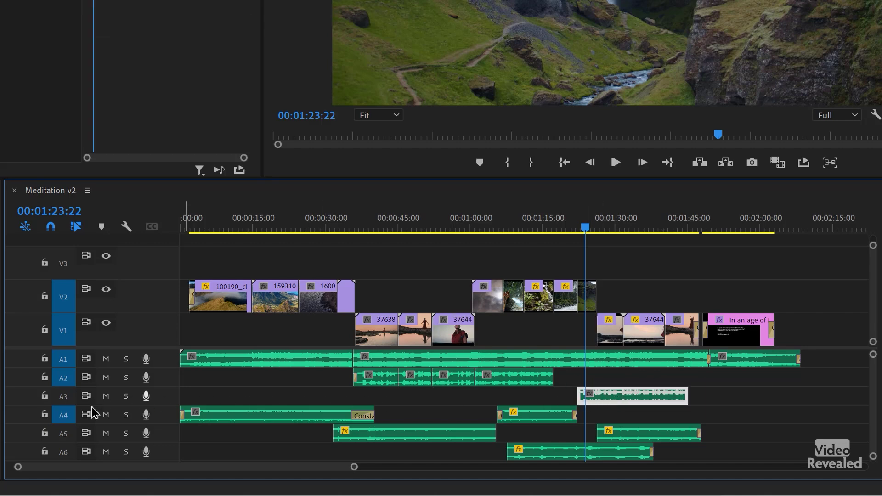
{"action": "left_click", "coordinate": [384, 376]}
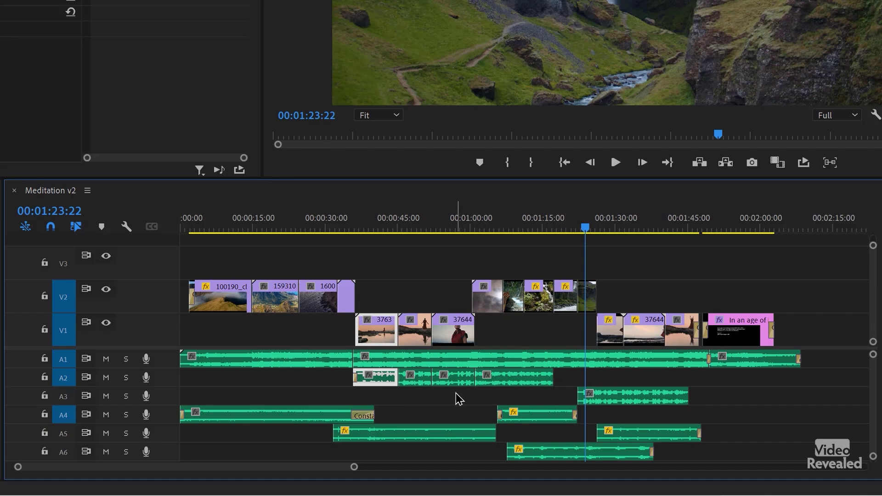
{"action": "key", "text": "alt+equal"}
{"action": "key", "text": "alt+equal"}
{"action": "scroll", "coordinate": [384, 386], "scroll_direction": "down", "scroll_amount": 2}
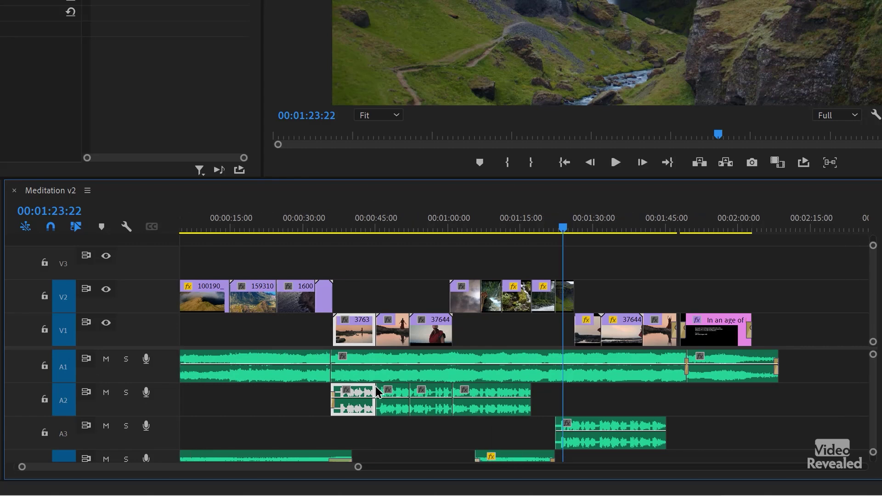
- Select the four audio clips on A2 with Linked Selection on and nudge them down to A3
{"action": "left_click_drag", "start_coordinate": [303, 394], "coordinate": [495, 408]}
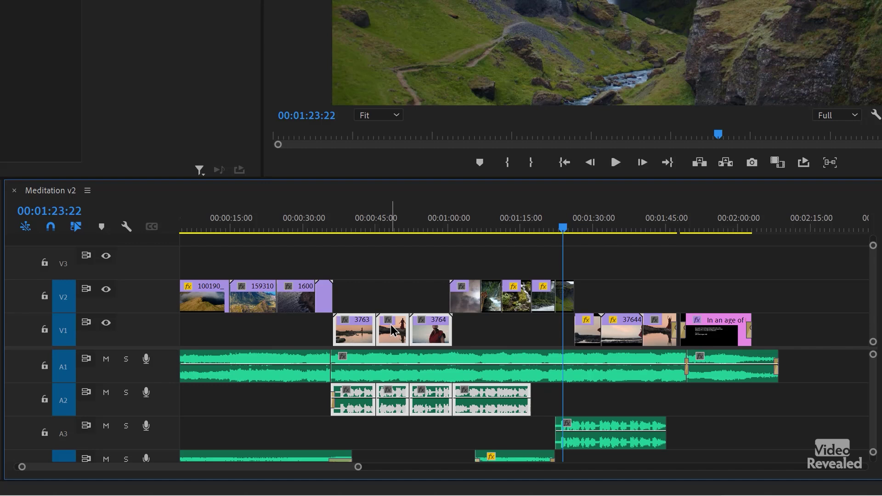
{"action": "key", "text": "alt+Down"}
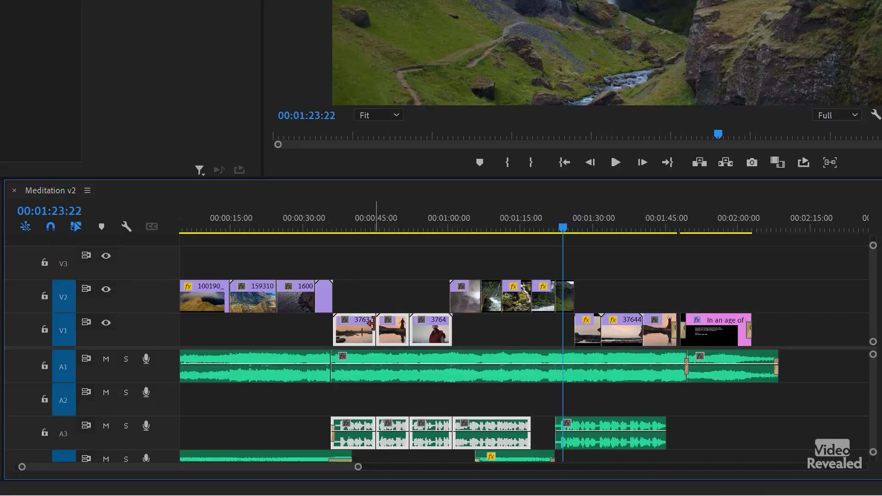
{"action": "key", "text": "Up"}
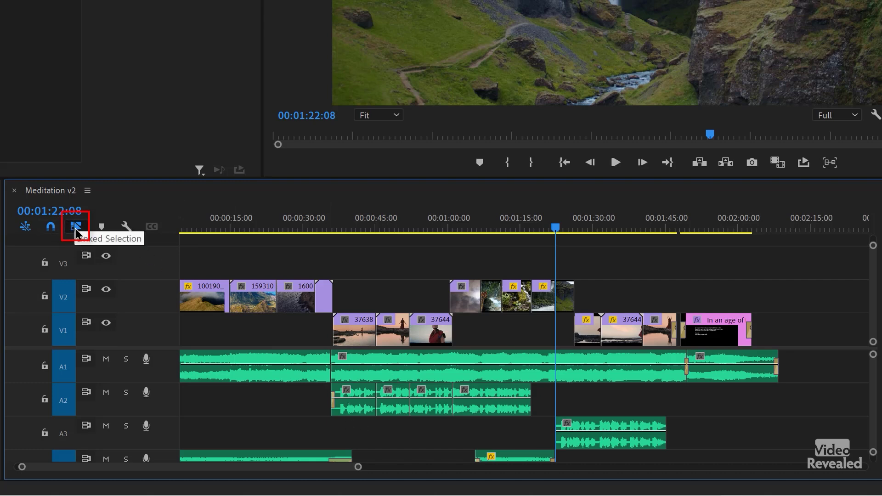
- With Linked Selection temporarily off, move only the four A2 audio clips down to A3
{"action": "left_click", "coordinate": [76, 229]}
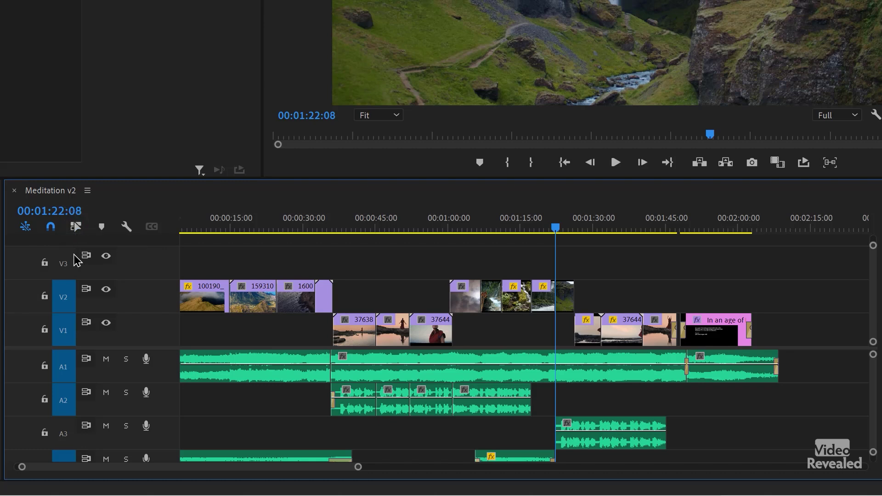
{"action": "left_click", "coordinate": [369, 398]}
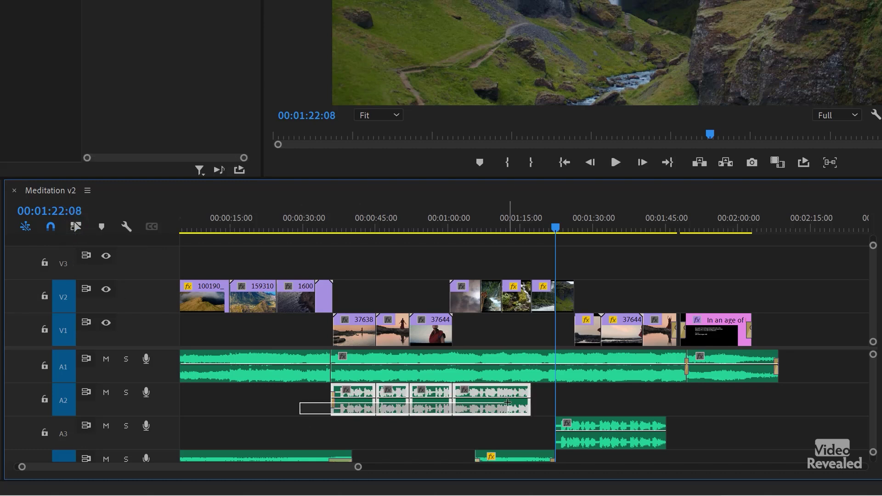
{"action": "left_click_drag", "start_coordinate": [507, 402], "coordinate": [547, 404]}
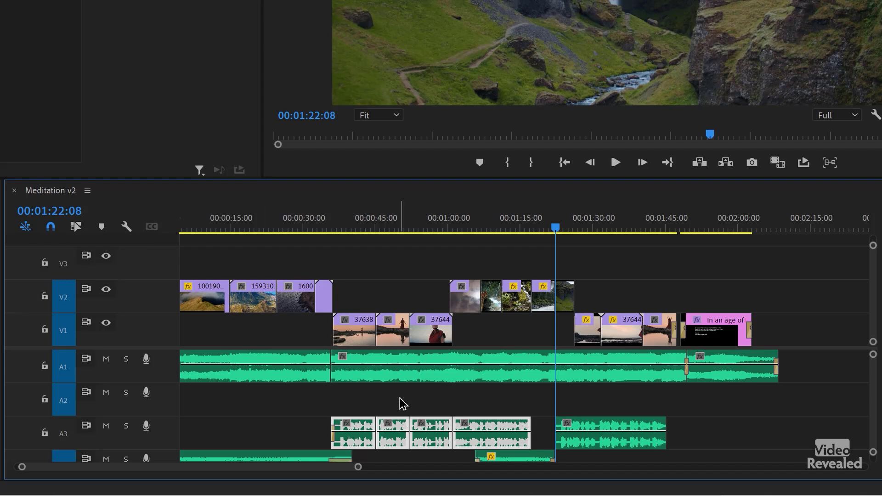
{"action": "left_click", "coordinate": [79, 229]}
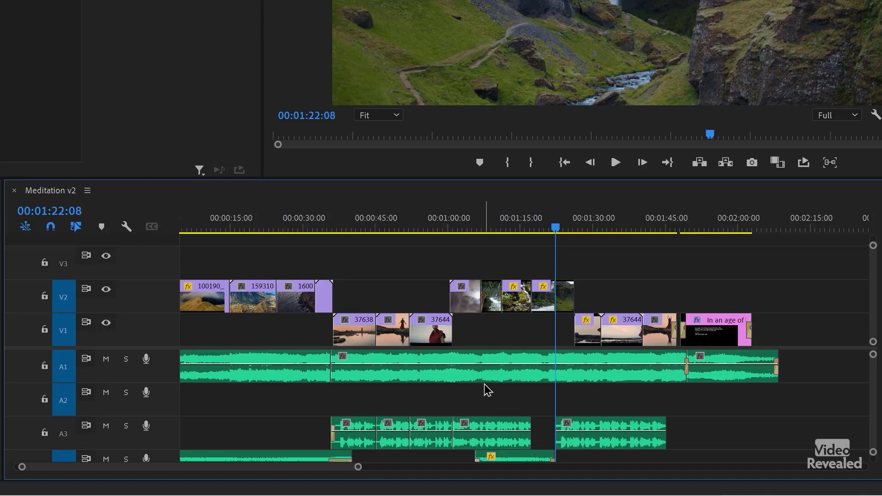
- With Linked Selection temporarily off, move the first four audio clips on A3 back up to A2
{"action": "left_click", "coordinate": [391, 330]}
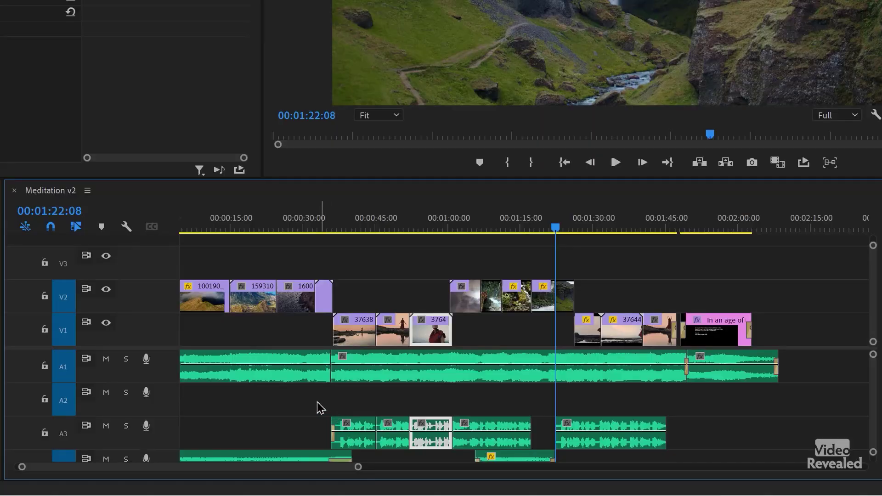
{"action": "left_click", "coordinate": [76, 226]}
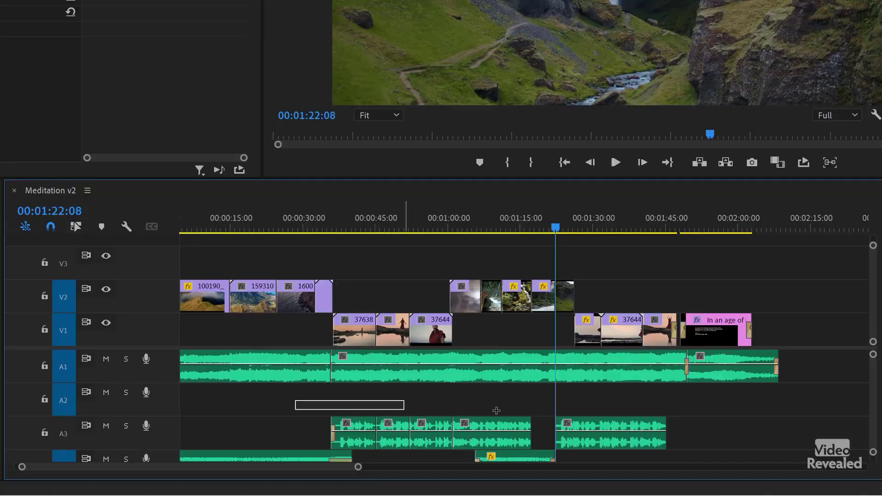
{"action": "left_click_drag", "start_coordinate": [509, 425], "coordinate": [509, 429]}
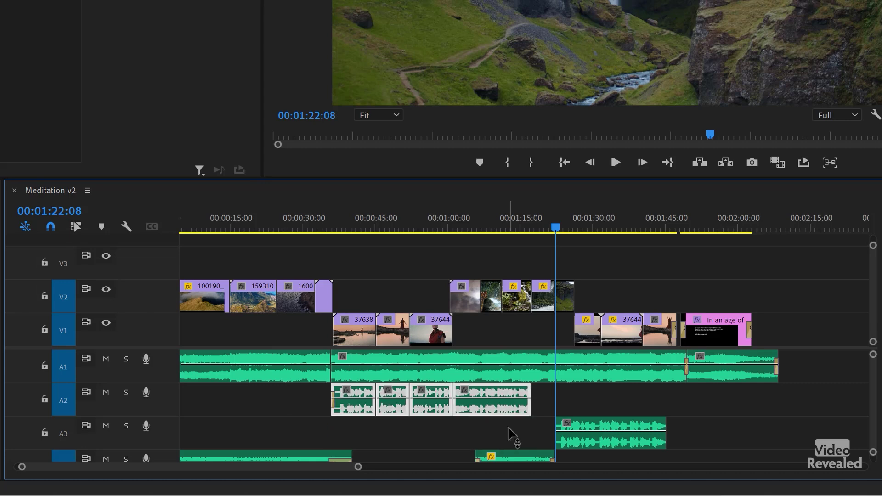
{"action": "left_click", "coordinate": [76, 227]}
- Select the first clips on V1 one at a time to check which A2 audio is linked to them
{"action": "left_click", "coordinate": [391, 329]}
{"action": "left_click", "coordinate": [435, 329]}
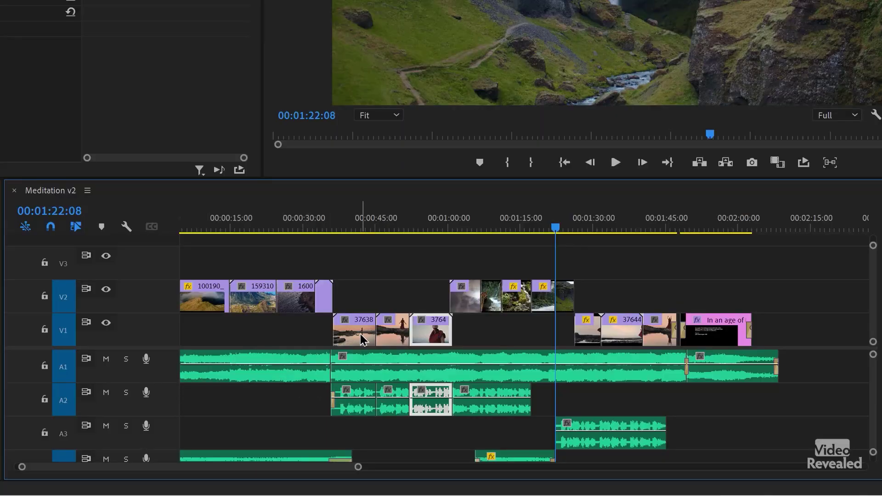
{"action": "left_click", "coordinate": [362, 340]}
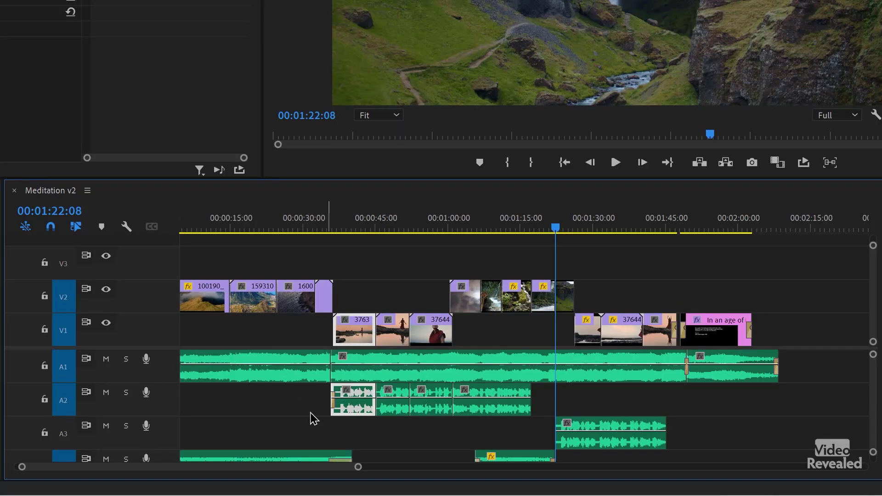
{"action": "left_click", "coordinate": [324, 404]}
{"action": "left_click", "coordinate": [358, 320]}
{"action": "left_click", "coordinate": [333, 406]}
{"action": "left_click", "coordinate": [357, 396]}
{"action": "left_click", "coordinate": [309, 412]}
- Select only the audio of the four clips on A2, without their linked video, and move them down to A3
{"action": "left_click", "coordinate": [361, 396]}
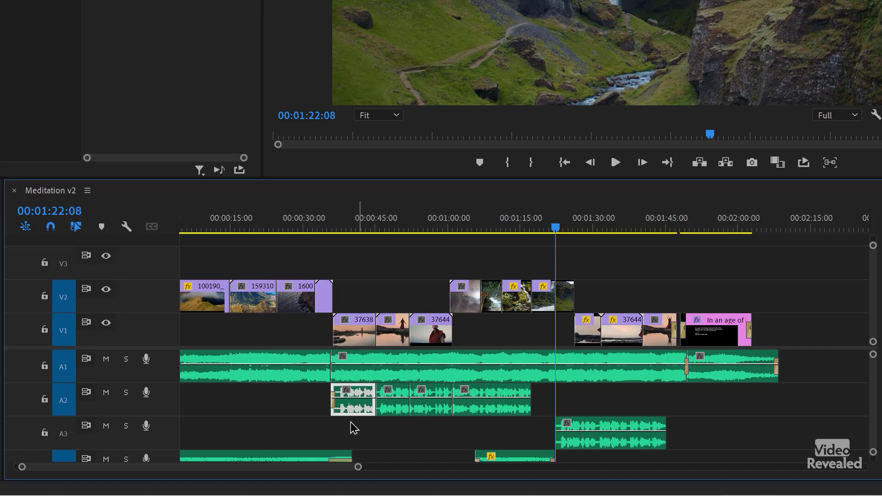
{"action": "left_click", "coordinate": [396, 411], "text": "shift"}
{"action": "left_click", "coordinate": [431, 407], "text": "shift"}
{"action": "left_click", "coordinate": [475, 408], "text": "shift"}
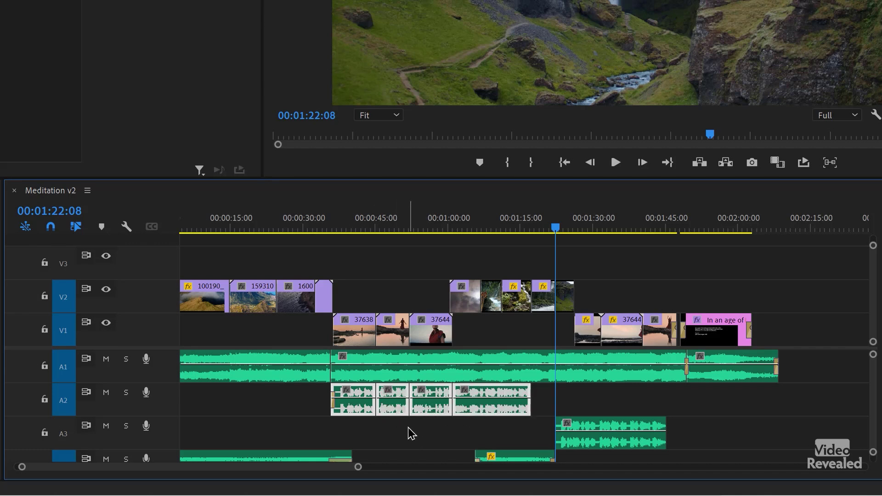
{"action": "left_click", "coordinate": [302, 406]}
{"action": "left_click_drag", "start_coordinate": [295, 396], "coordinate": [372, 396]}
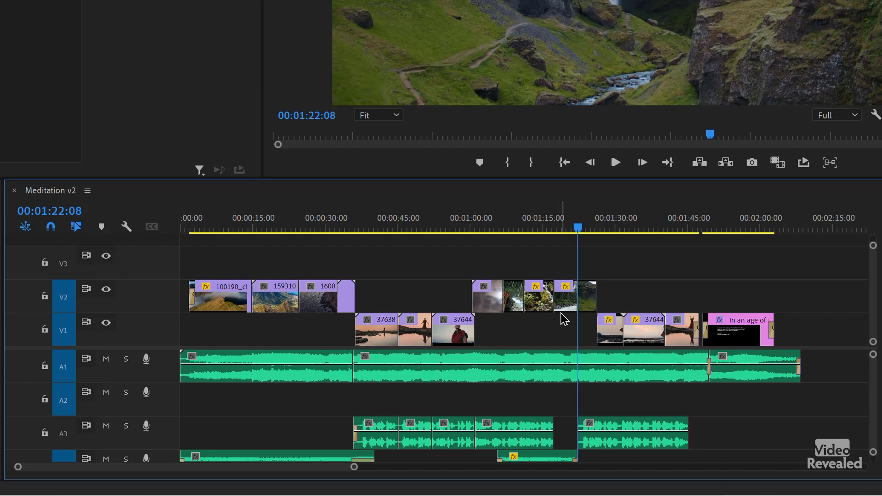
- Set the playhead to 00:01:17:09 and cut the last two V2 clips together with all V1 clips after them
{"action": "left_click_drag", "start_coordinate": [801, 252], "coordinate": [565, 345]}
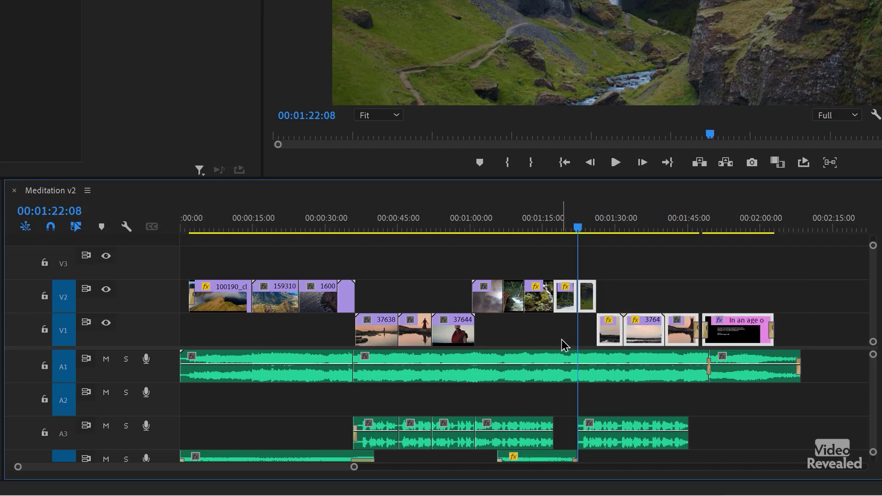
{"action": "left_click", "coordinate": [602, 227]}
{"action": "left_click_drag", "start_coordinate": [604, 227], "coordinate": [554, 228]}
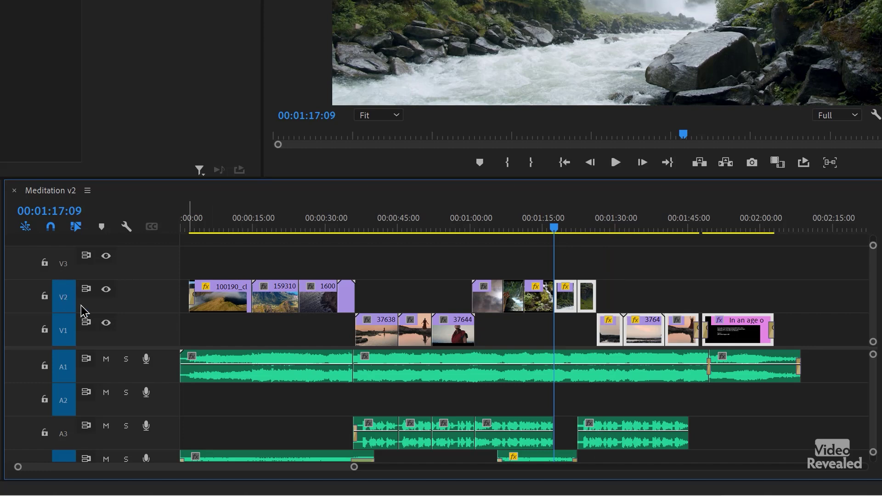
{"action": "key", "text": "ctrl+x"}
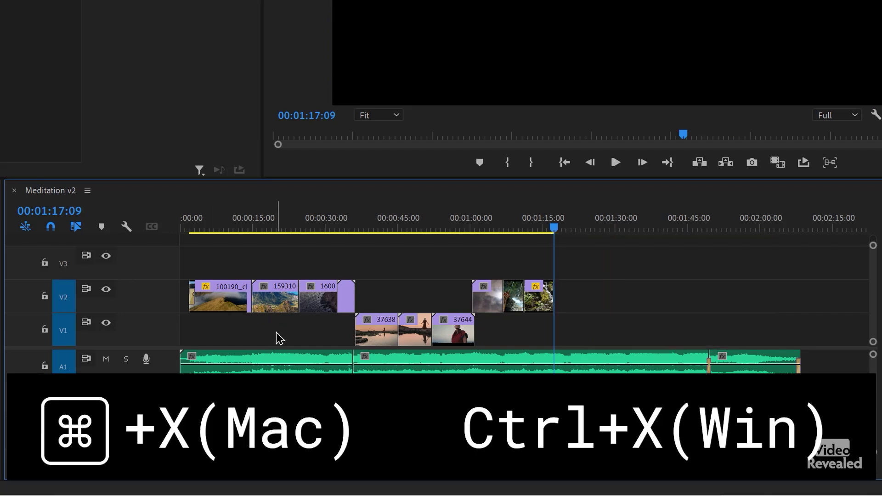
- Make V3 the only targeted video track and paste the cut clips at the playhead
{"action": "left_click", "coordinate": [64, 267]}
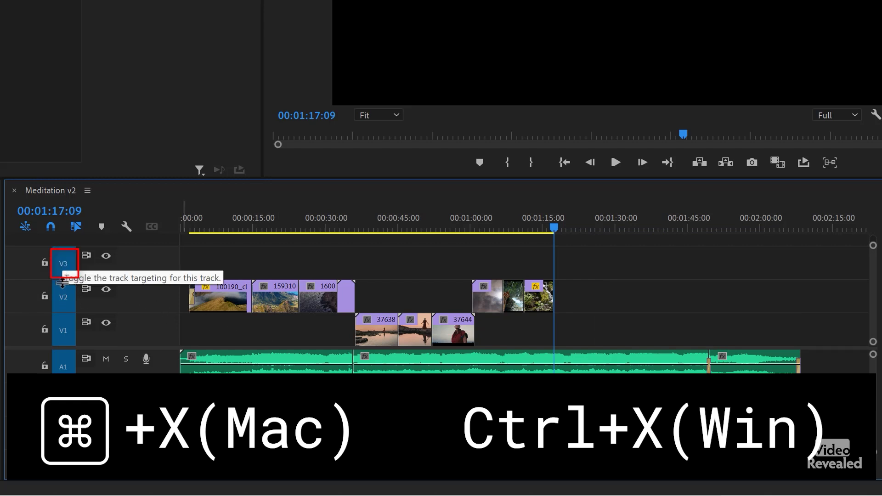
{"action": "left_click", "coordinate": [63, 301]}
{"action": "left_click", "coordinate": [63, 329]}
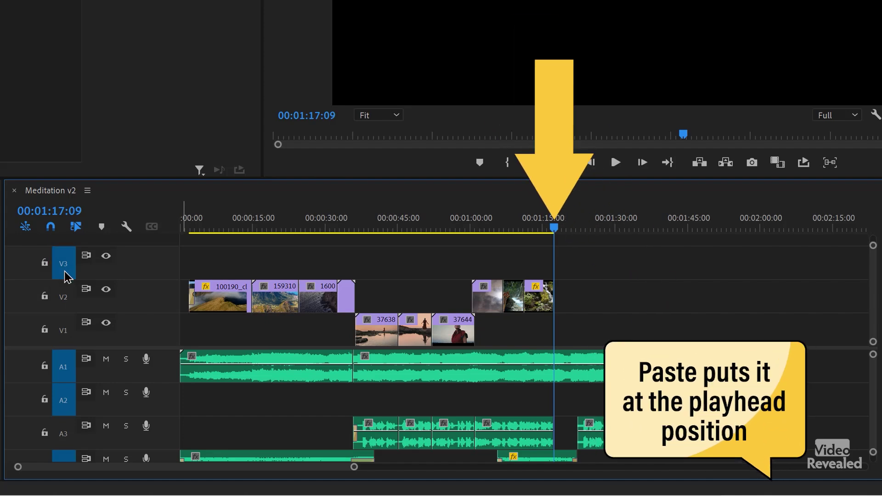
{"action": "key", "text": "ctrl+v"}
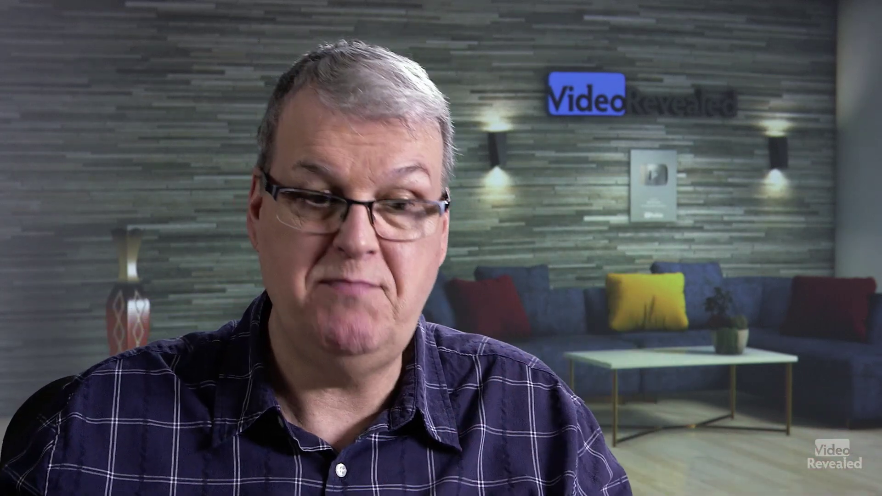
- Move the two clips on V4 down to V3 without changing their timing, and clear the selection
{"action": "left_click_drag", "start_coordinate": [489, 18], "coordinate": [557, 49]}
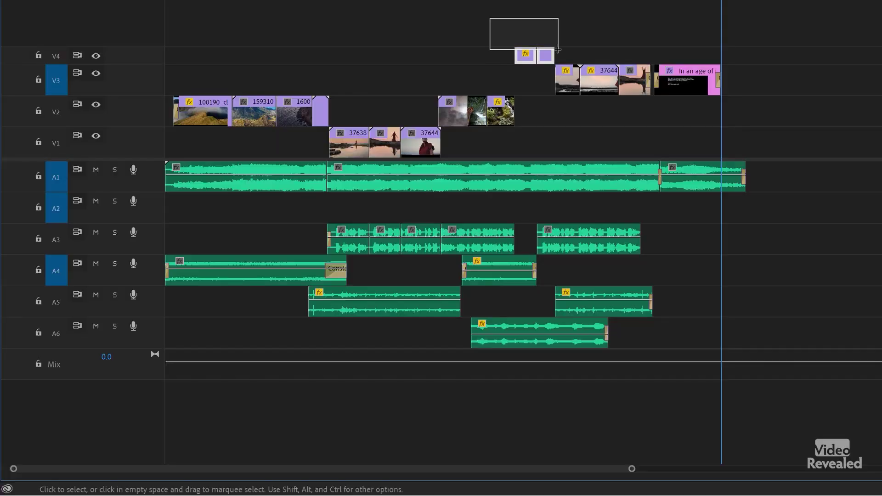
{"action": "key", "text": "alt+Down"}
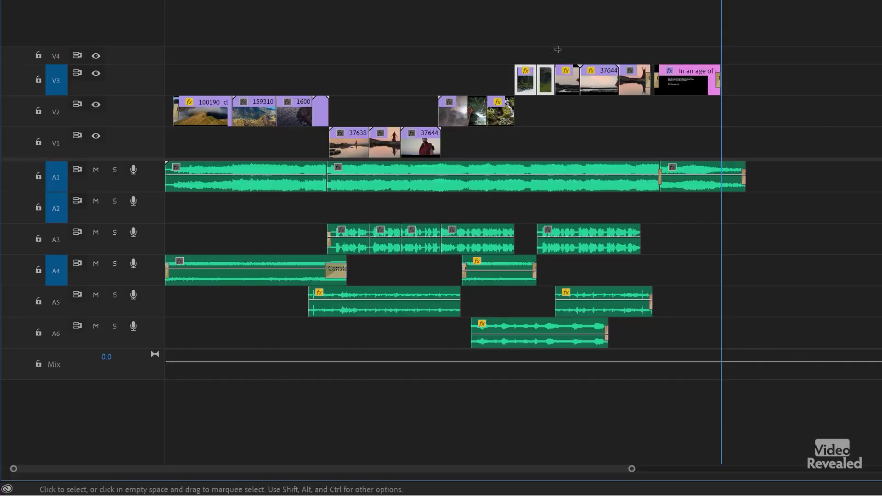
{"action": "left_click", "coordinate": [605, 32]}
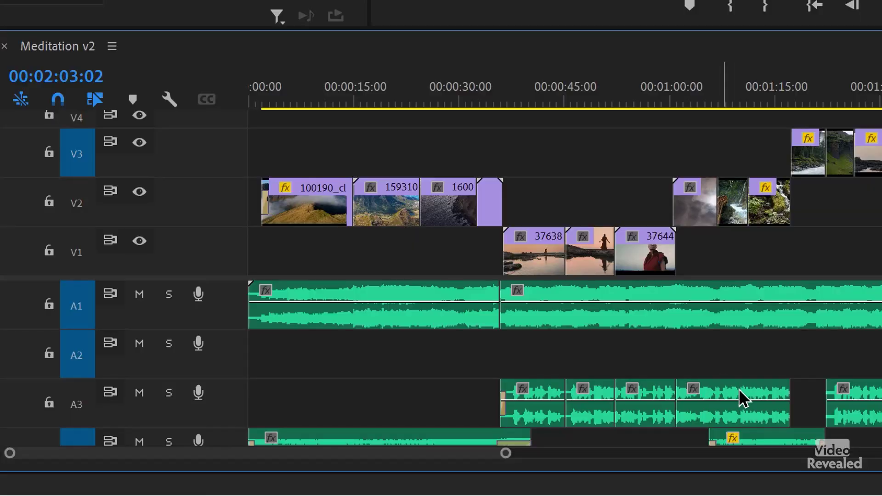
- Try moving the third audio clip on A3 up to A2 with linked selection on, and undo the move
{"action": "left_click", "coordinate": [734, 389]}
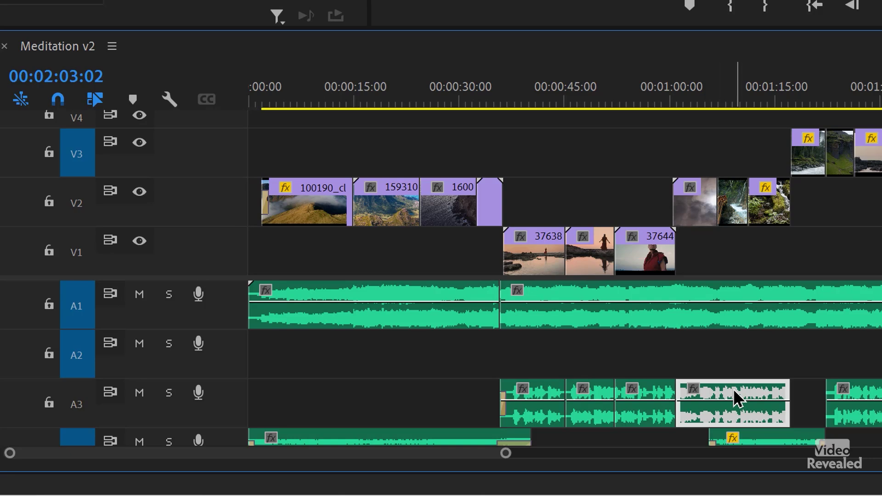
{"action": "left_click_drag", "start_coordinate": [650, 391], "coordinate": [643, 356]}
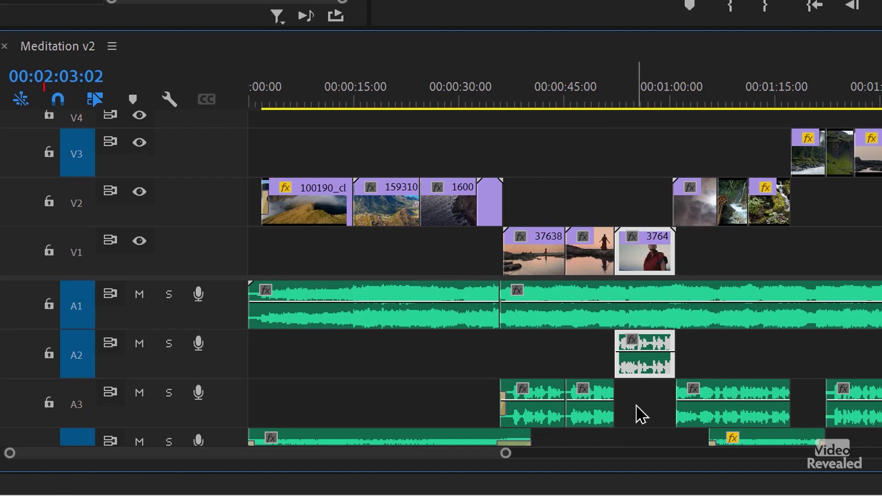
{"action": "key", "text": "ctrl+z"}
- Turn off linked selection and move the third audio clip on A3 up to A2
{"action": "left_click", "coordinate": [93, 99]}
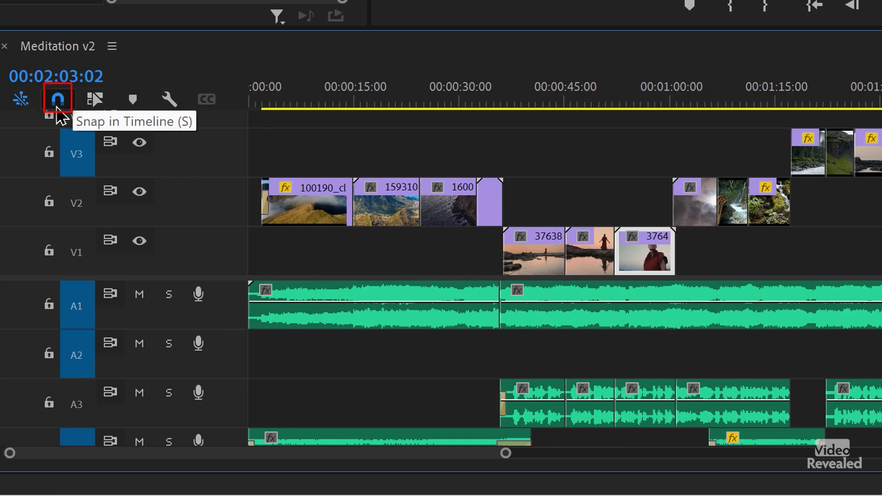
{"action": "mouse_move", "coordinate": [654, 391]}
{"action": "left_mouse_down"}
{"action": "mouse_move", "coordinate": [655, 376]}
{"action": "mouse_move", "coordinate": [640, 385]}
{"action": "mouse_move", "coordinate": [650, 392]}
{"action": "mouse_move", "coordinate": [656, 351]}
{"action": "mouse_move", "coordinate": [589, 350]}
{"action": "mouse_move", "coordinate": [704, 349]}
{"action": "mouse_move", "coordinate": [655, 352]}
{"action": "mouse_move", "coordinate": [655, 372]}
{"action": "left_mouse_up"}
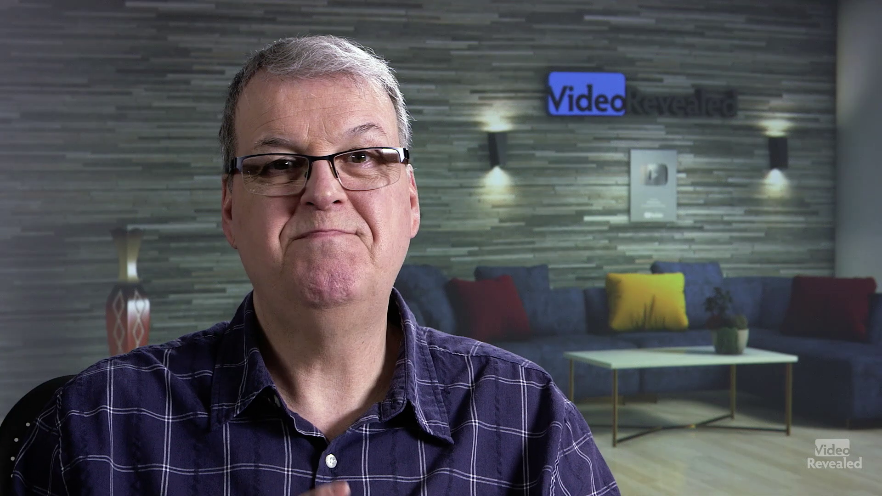